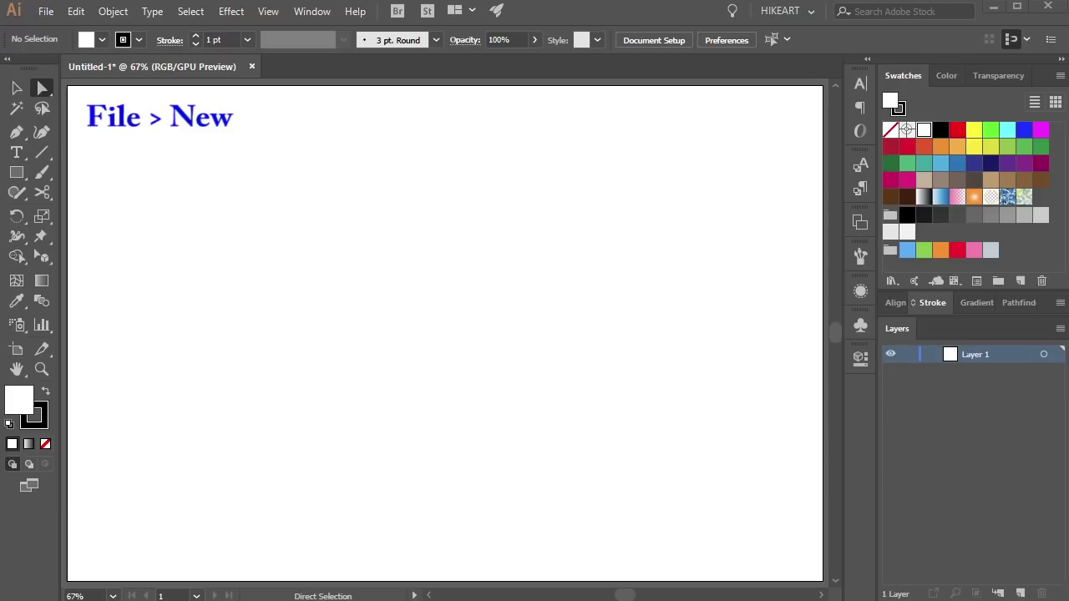
- Open the View menu to locate the Snap to Grid option
left_click(268, 11)
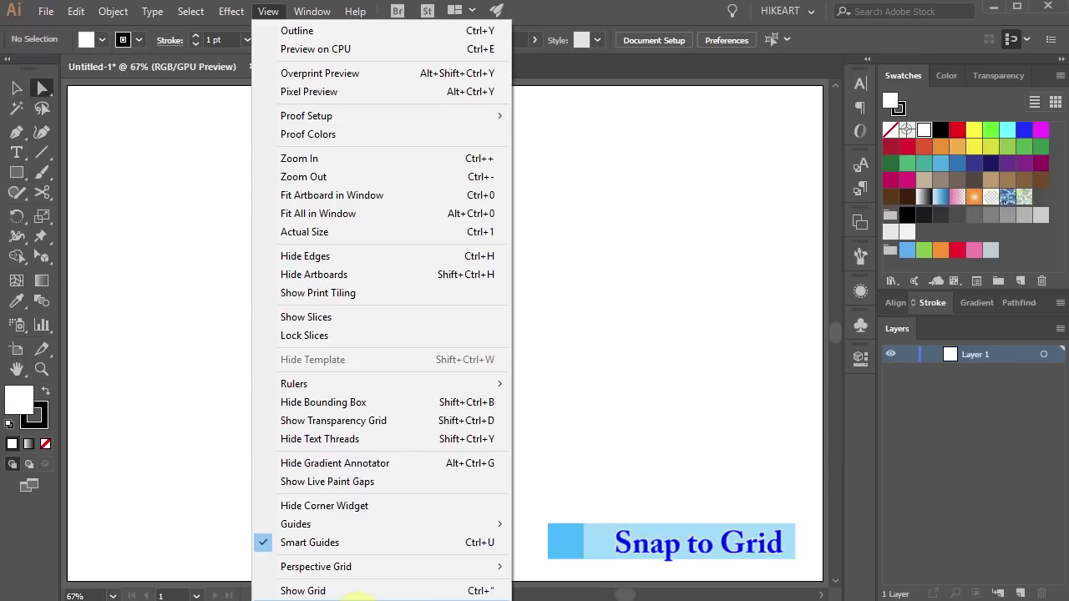
- Enable Snap to Grid, remove the stroke, and set the fill to light yellow-green D9FF6C
left_click(376, 597)
left_click(37, 418)
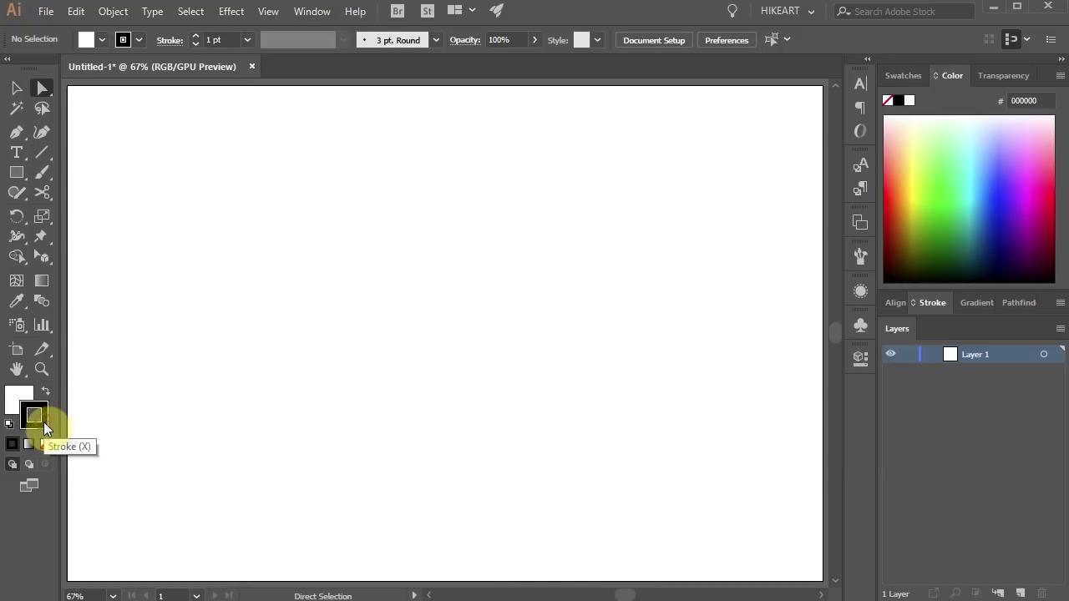
left_click(46, 443)
left_click(18, 402)
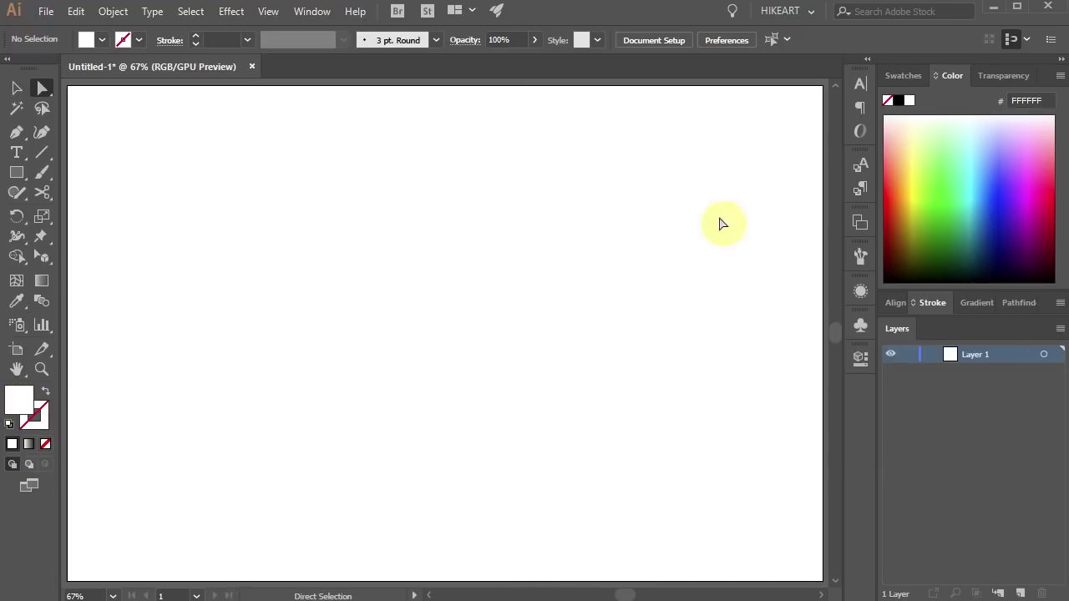
left_click(926, 153)
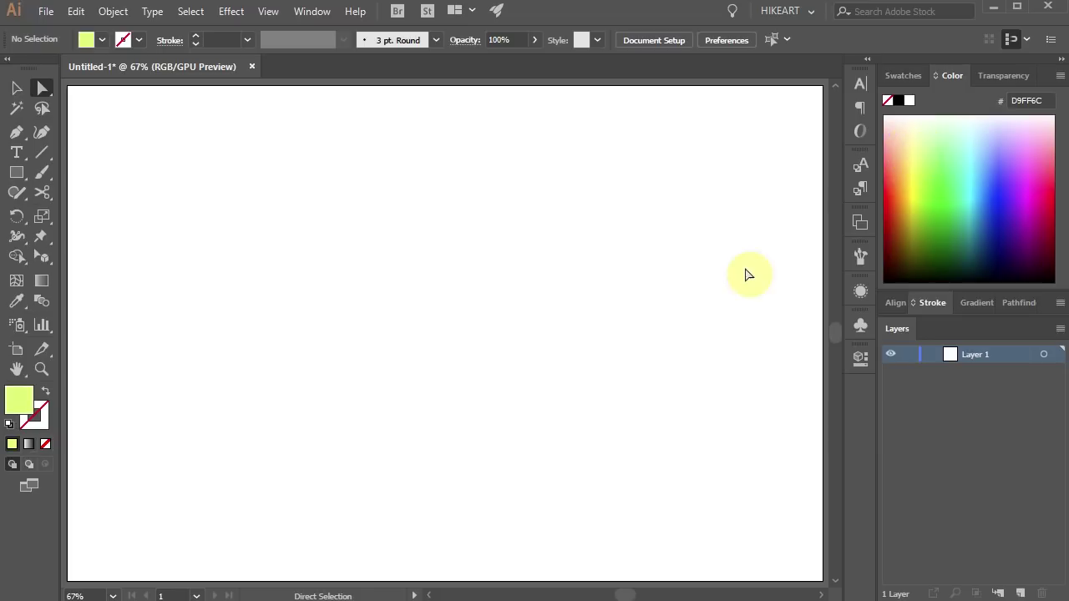
- Draw a large 696 px circle centred on the page, then deselect it
key("l")
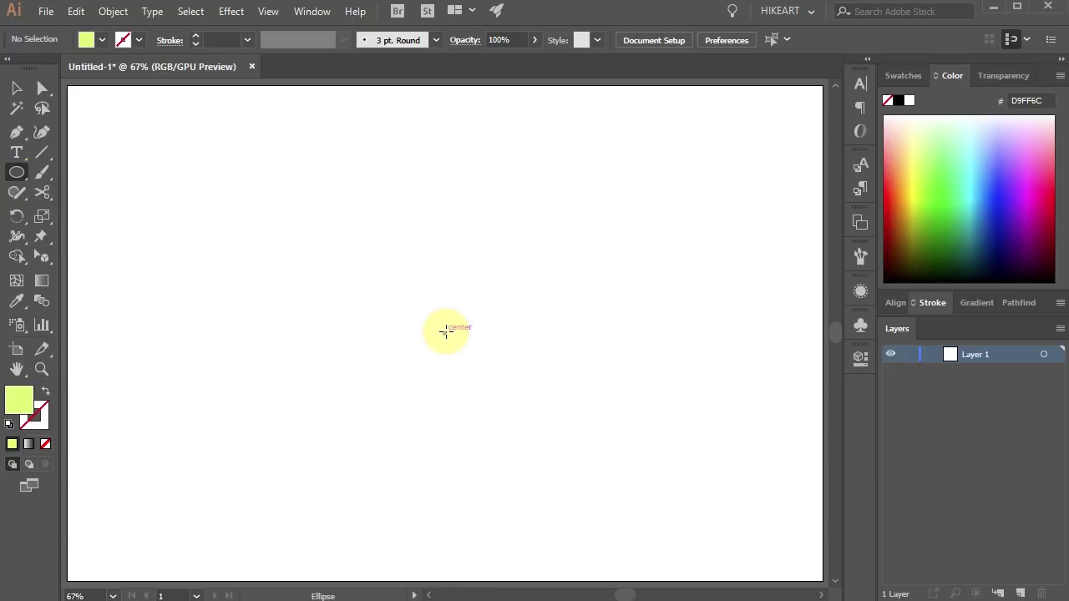
mouse_move(446, 332)
left_mouse_down()
mouse_move(480, 458)
mouse_move(515, 478)
mouse_move(512, 444)
mouse_move(523, 464)
mouse_move(487, 406)
mouse_move(608, 528)
left_mouse_up()
key("ctrl")
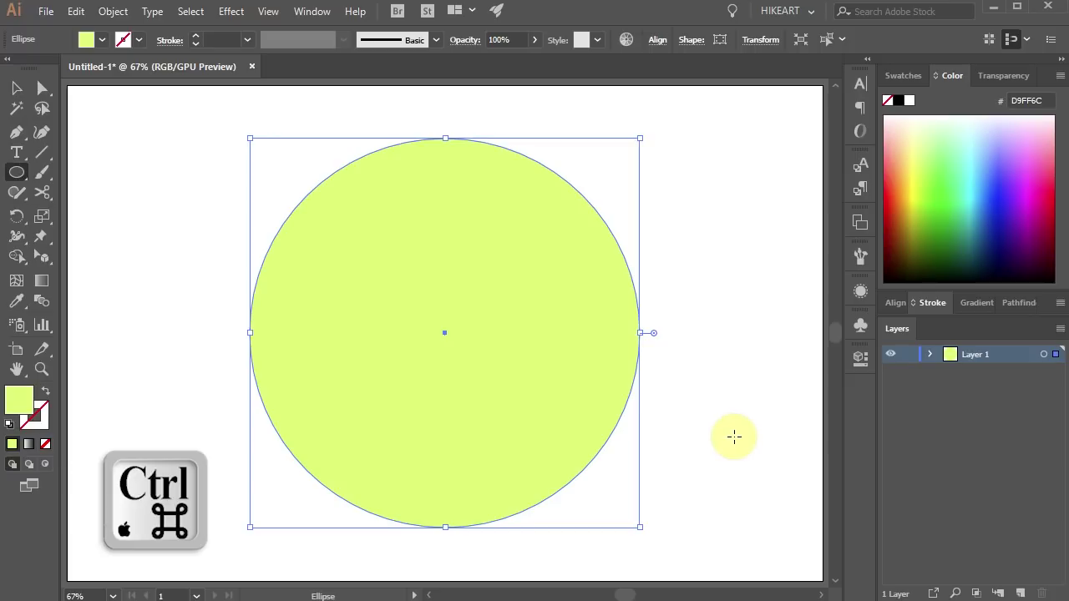
left_click(708, 262)
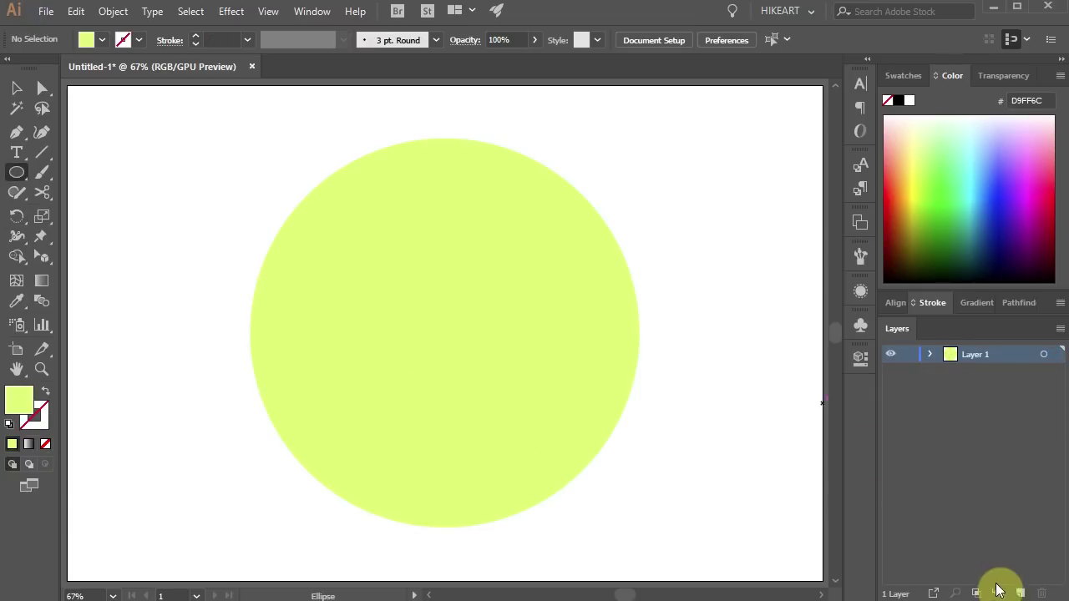
- Add Layer 2 and set no fill with a navy 00054B stroke
left_click(1020, 593)
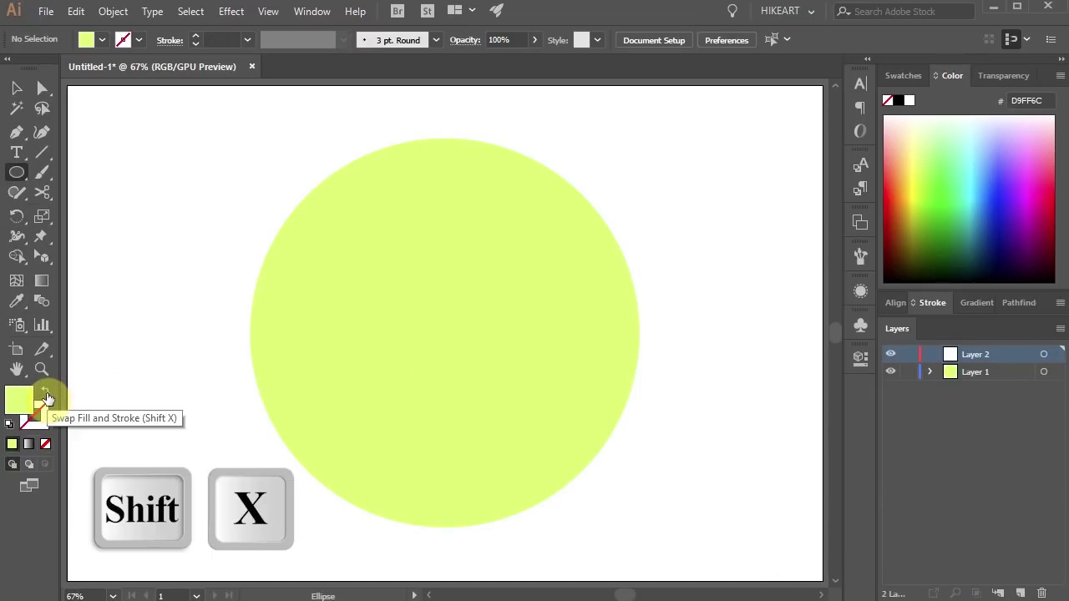
left_click(46, 396)
left_click(39, 417)
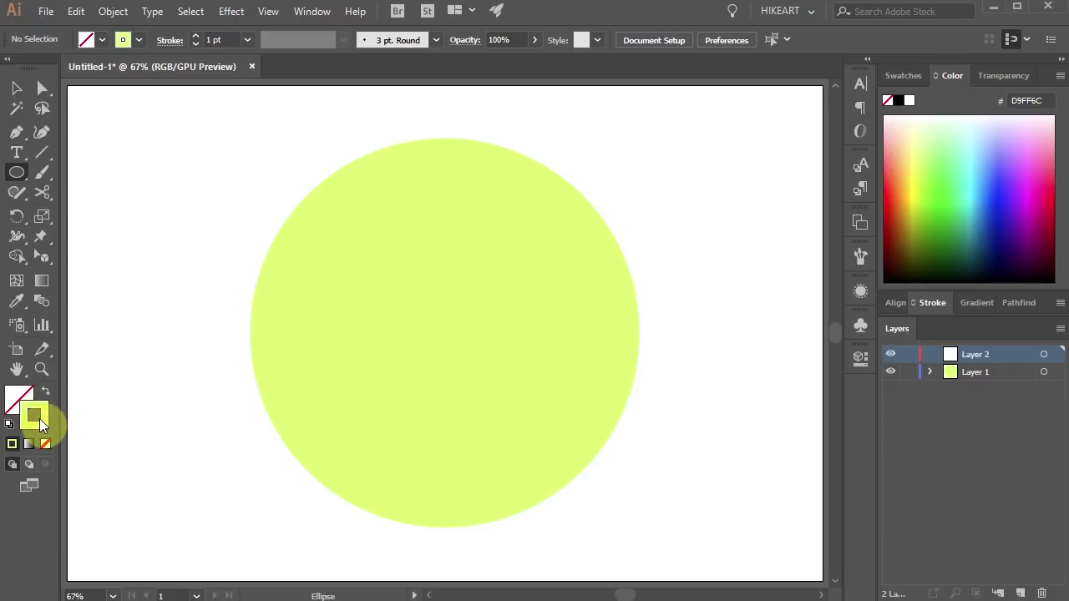
left_click(997, 246)
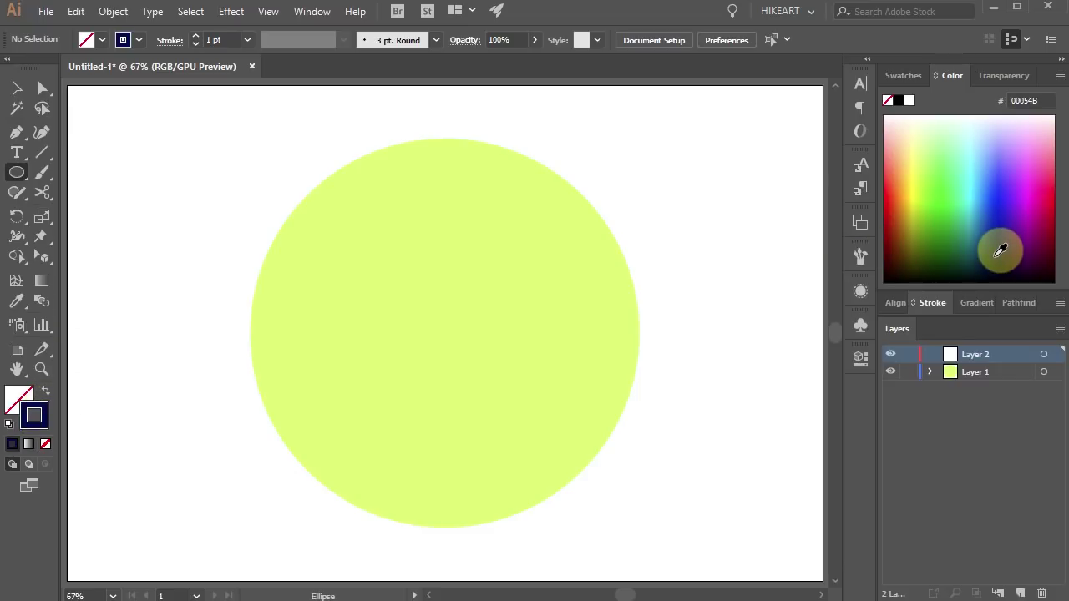
- Draw a vertical line from the circle's centre up past its top edge
key("backslash")
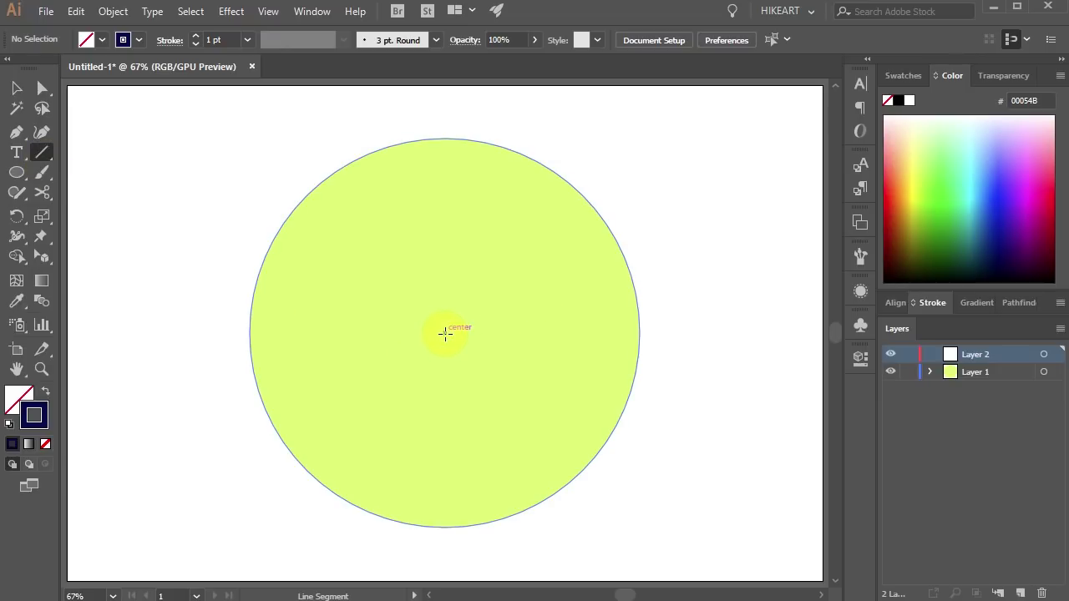
mouse_move(445, 333)
left_mouse_down()
mouse_move(470, 227)
mouse_move(451, 101)
left_mouse_up()
key("shift")
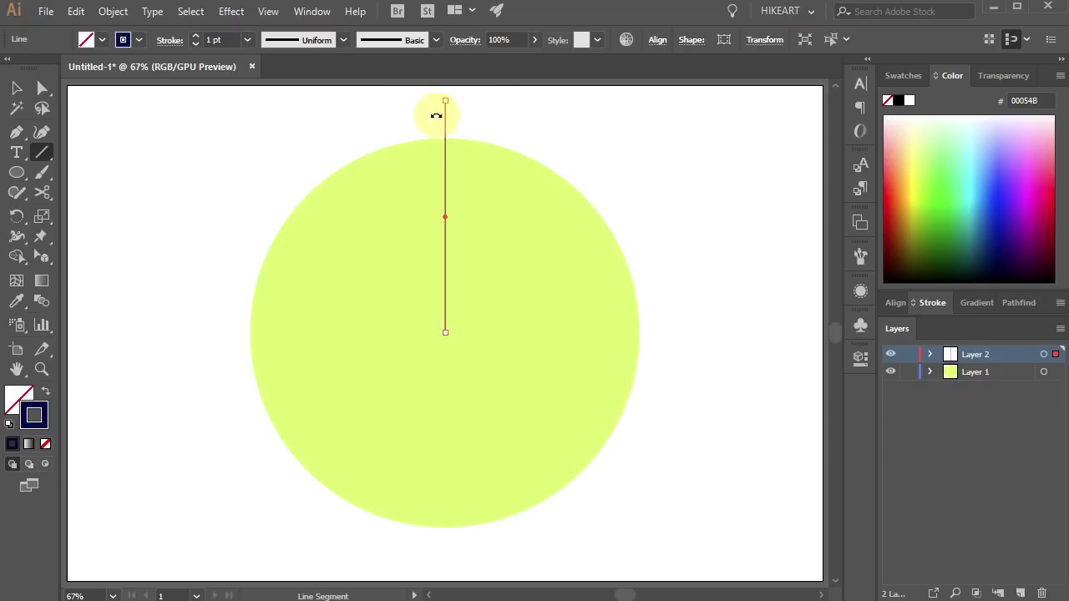
- Rotate the line about the circle's centre by an angle of 360/5
key("r")
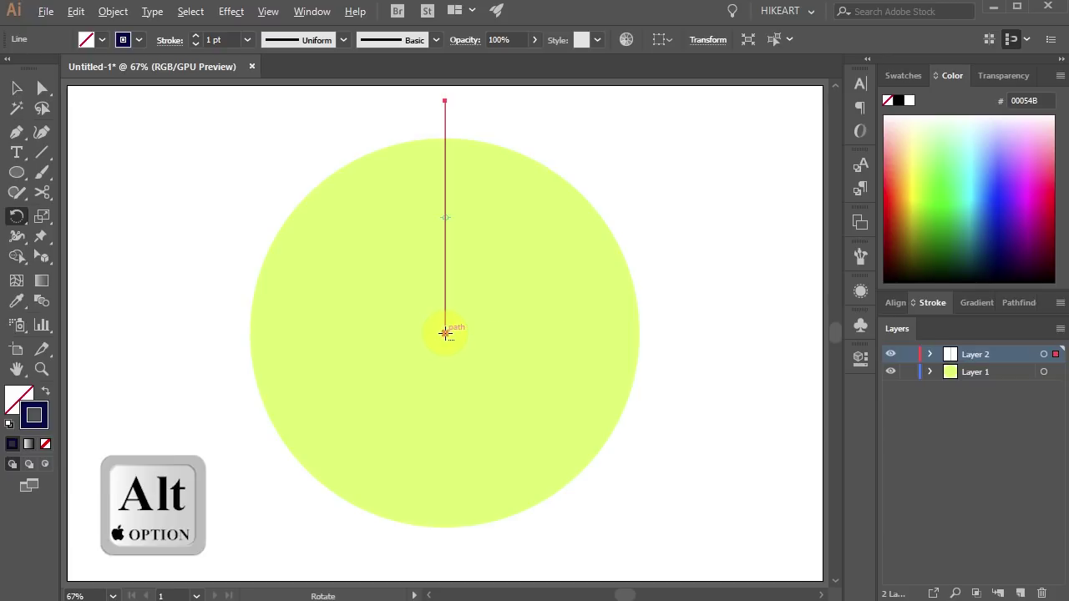
left_click(445, 331, "alt")
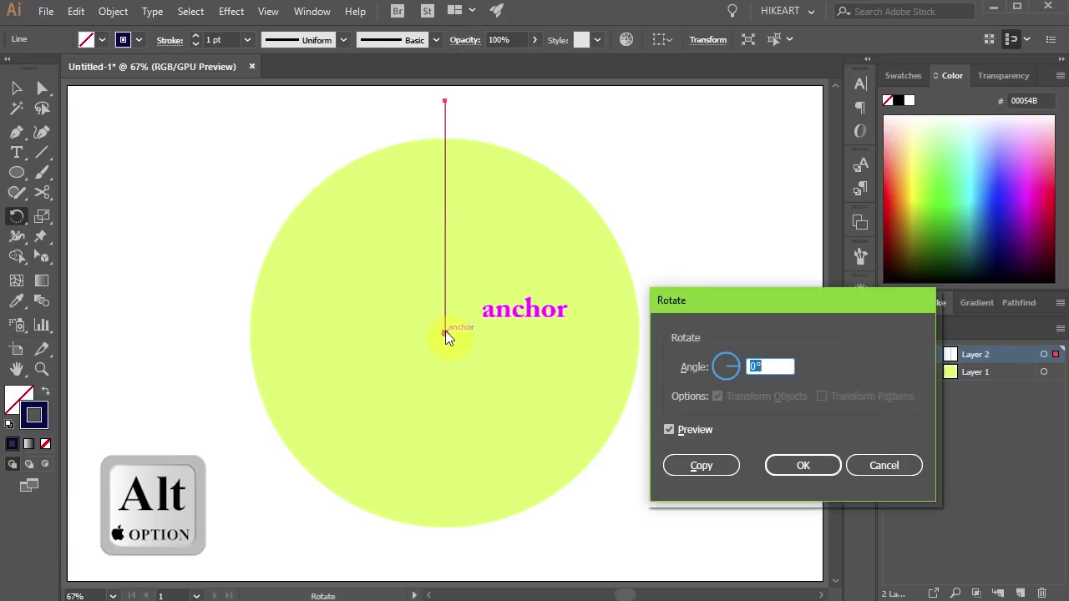
type("36")
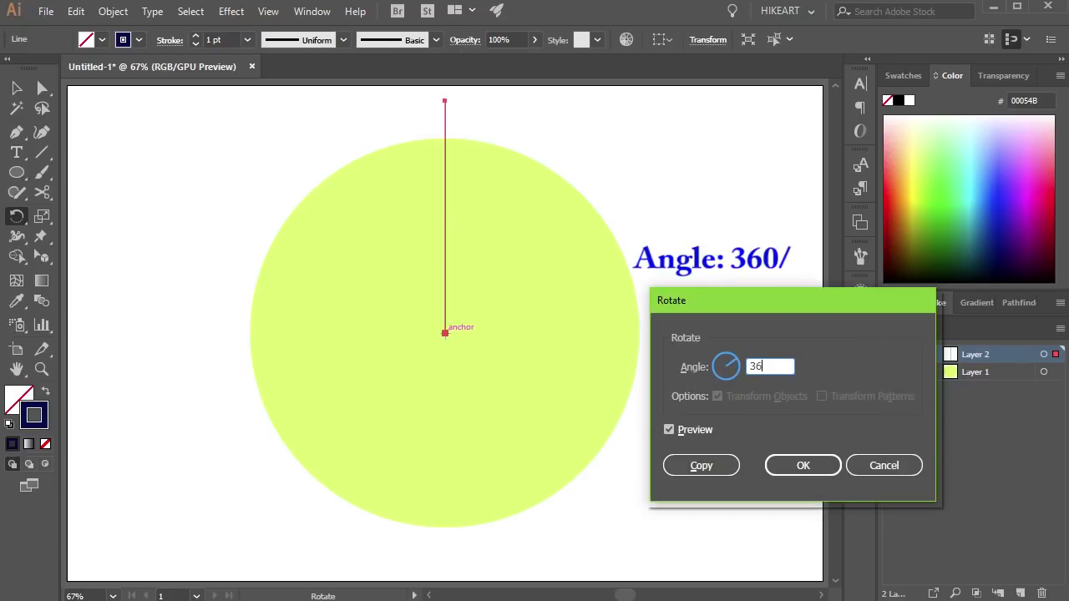
type("0/5")
- Copy the line at 72° and repeat until five lines radiate, then select everything
left_click(719, 465)
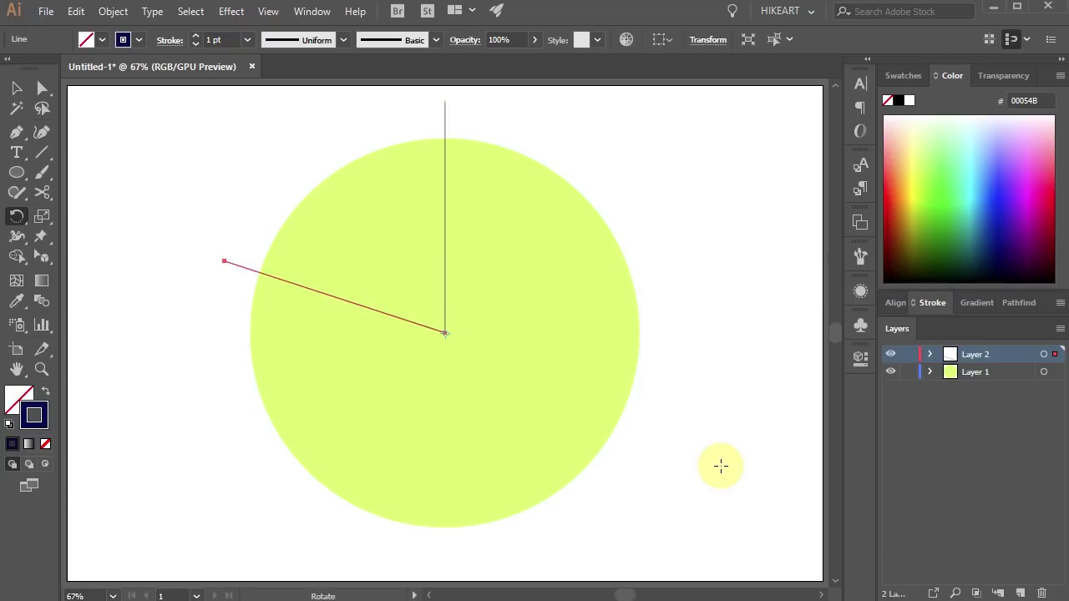
key("ctrl+d")
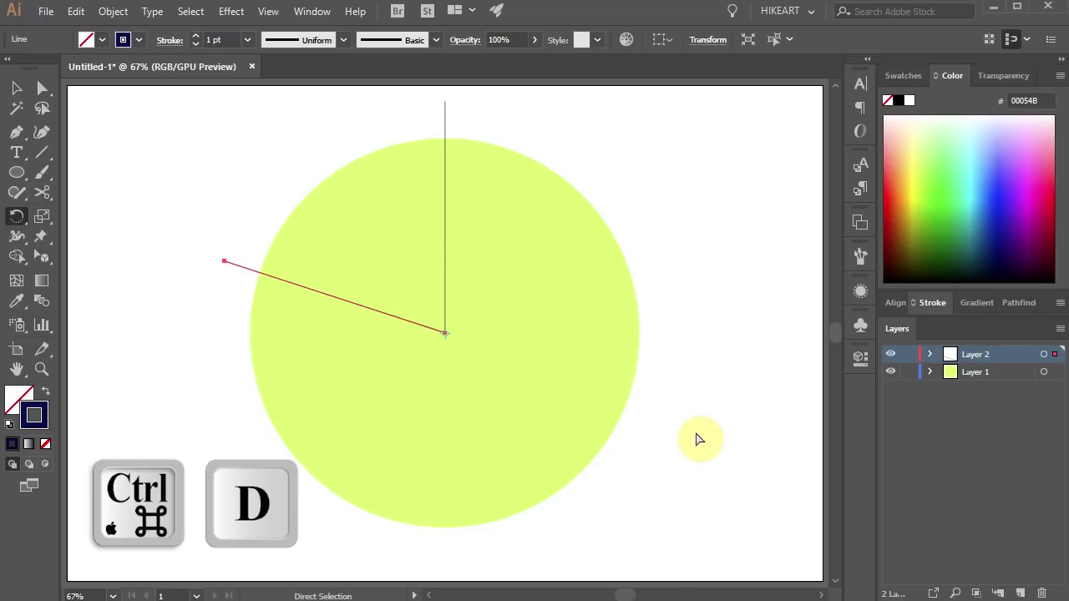
key("ctrl+d")
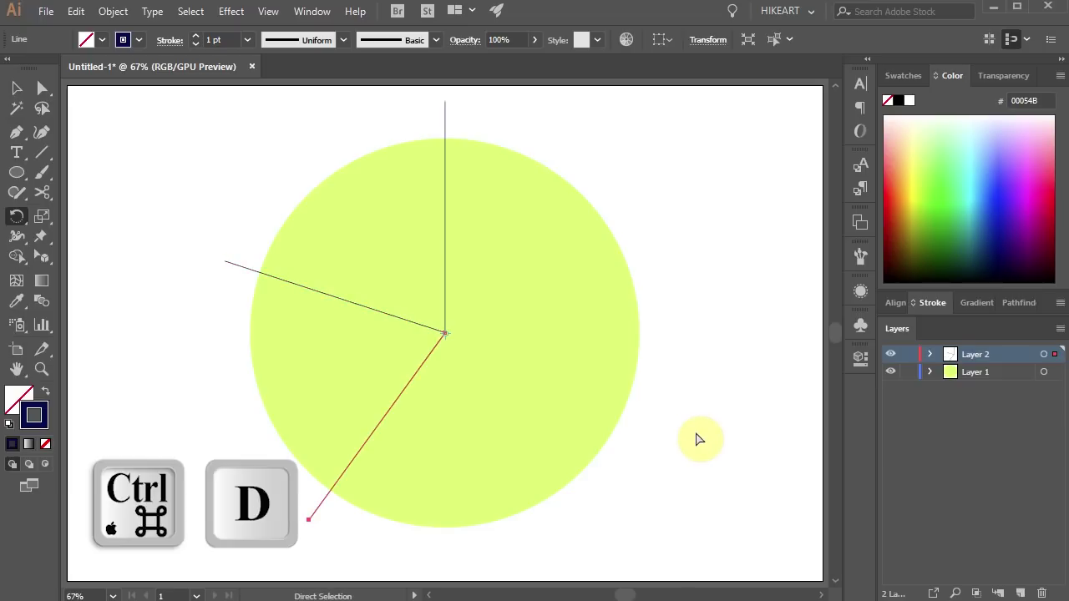
key("ctrl+d")
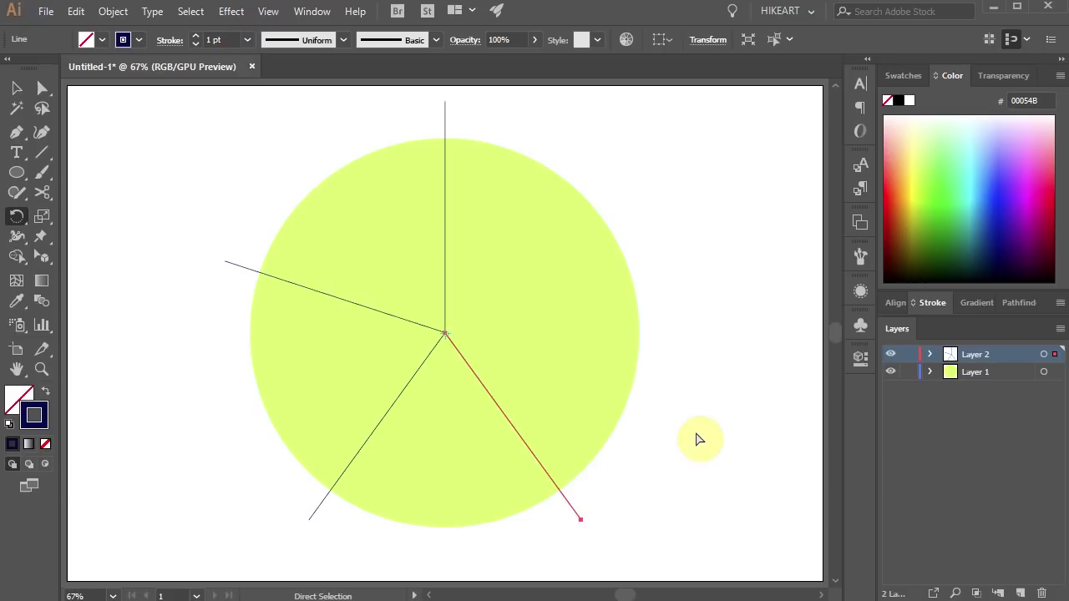
key("ctrl+d")
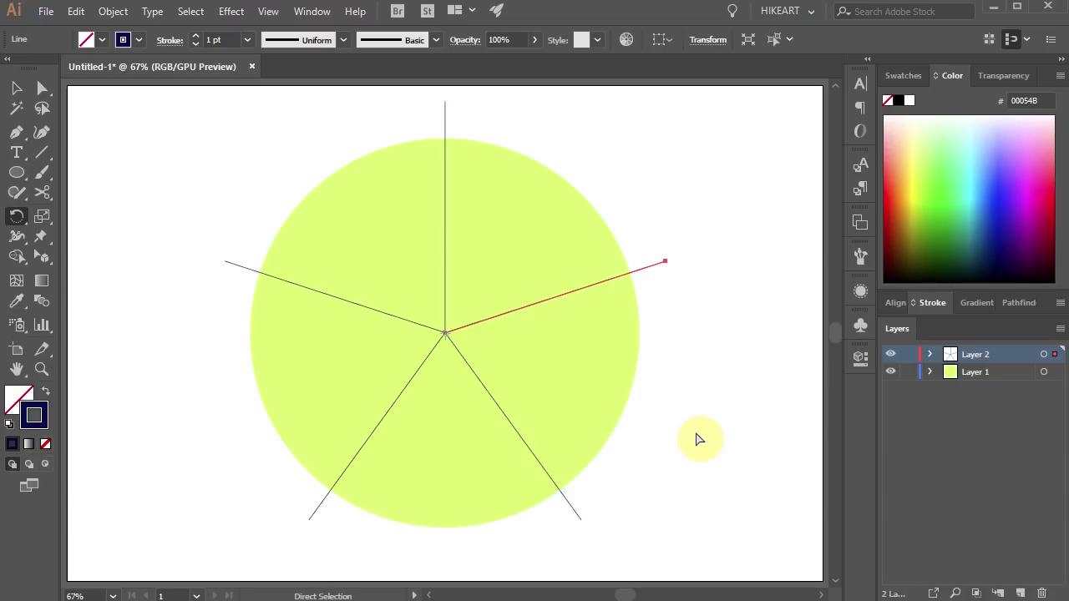
key("ctrl+a")
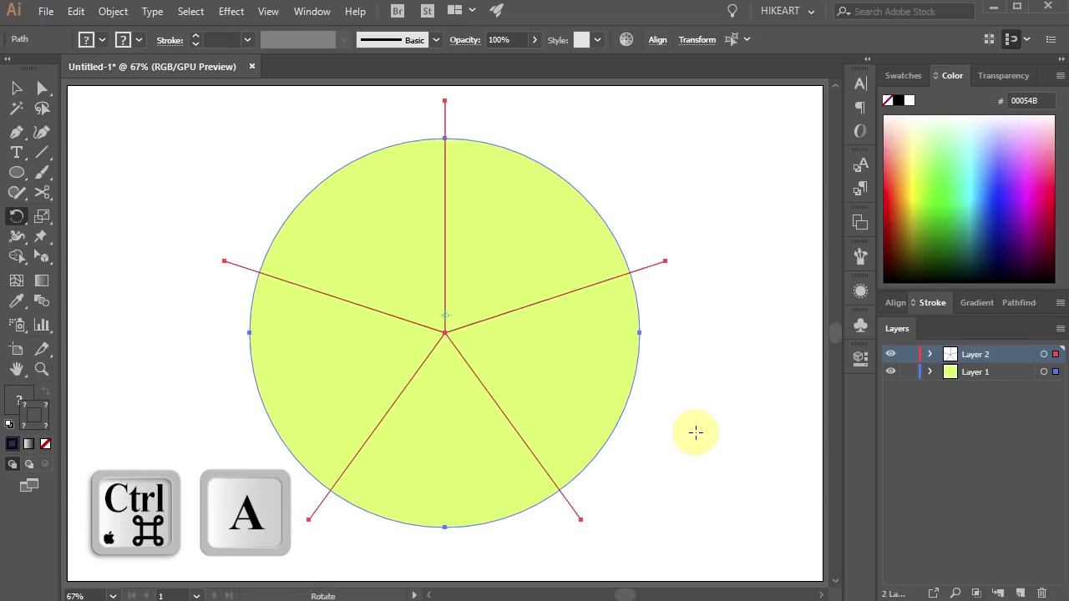
- With Shape Builder, fill the top-right wedge red and the lower-right wedge yellow
key("shift+m")
left_click(16, 257)
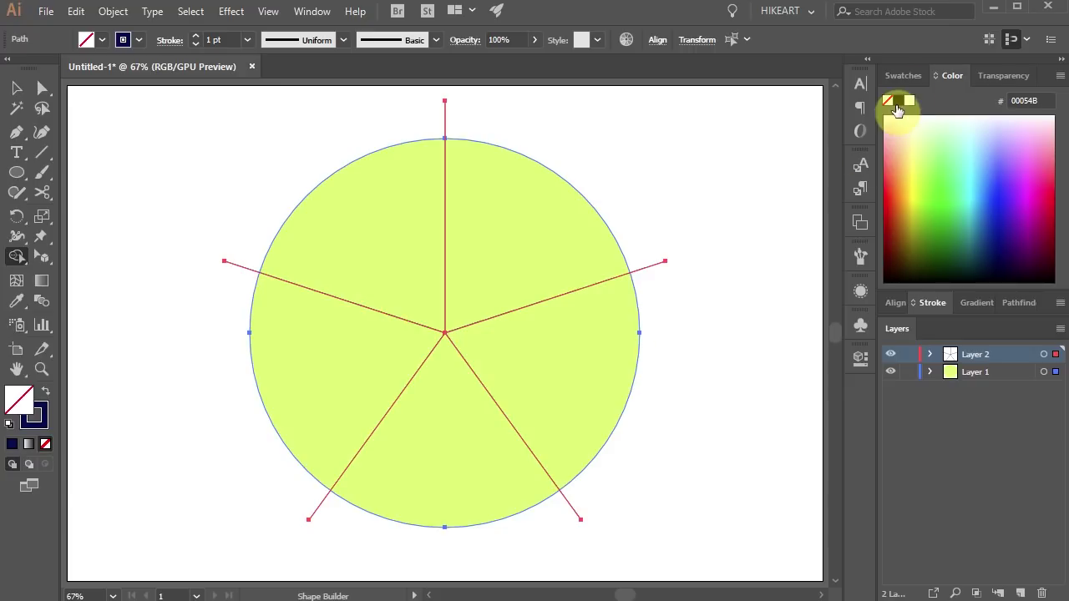
left_click(911, 75)
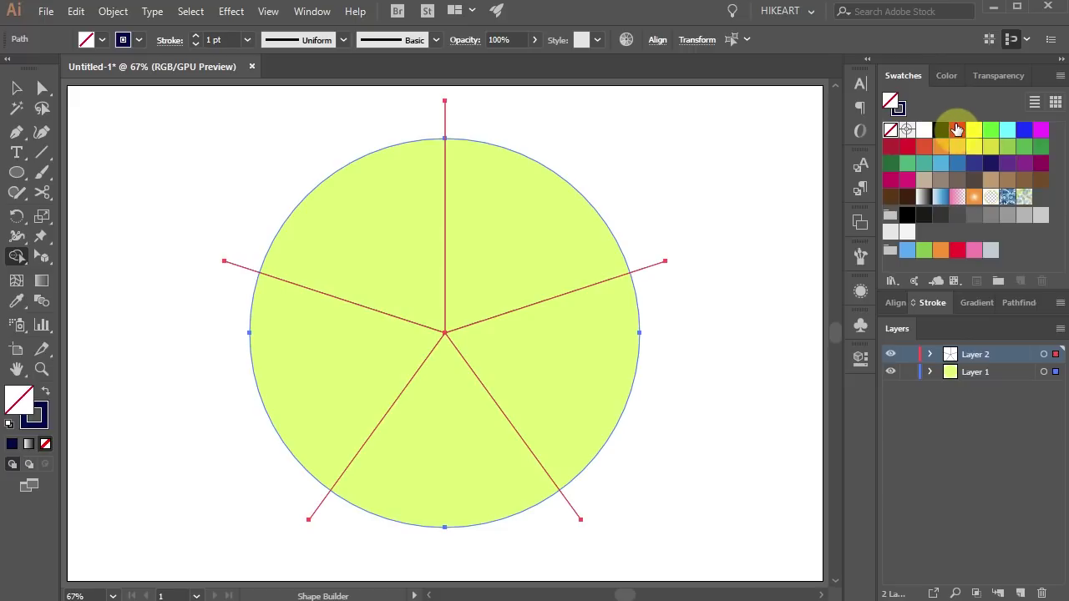
left_click(957, 132)
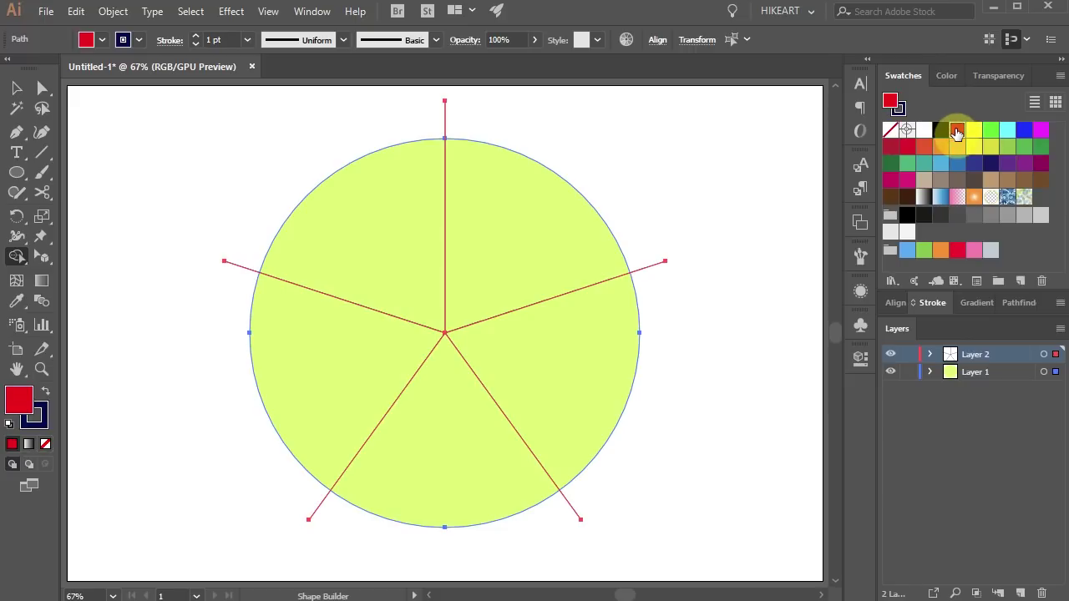
left_click(518, 254)
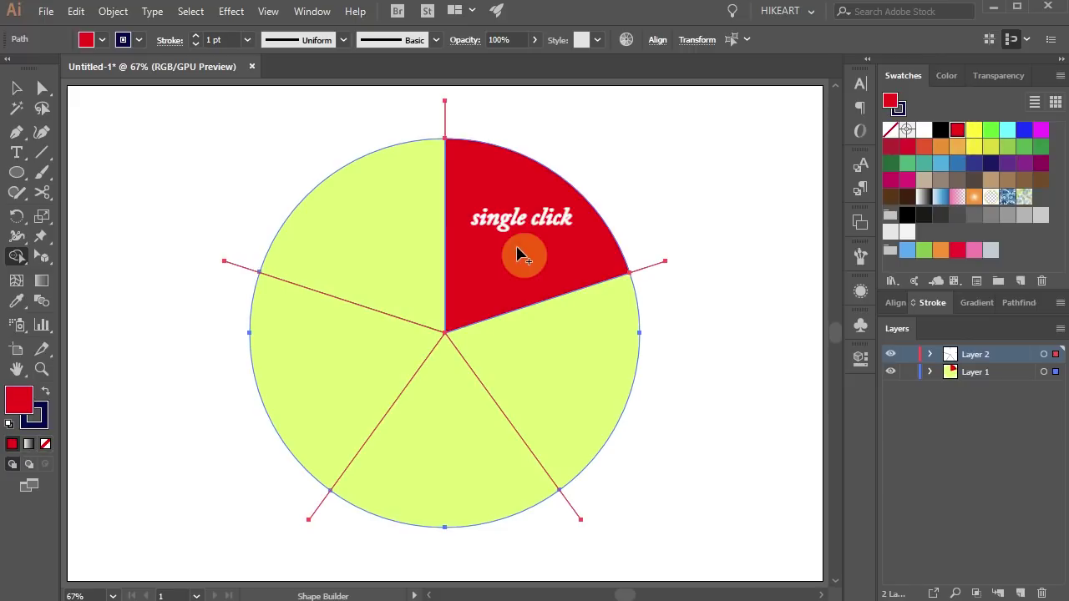
left_click(974, 132)
left_click(590, 376)
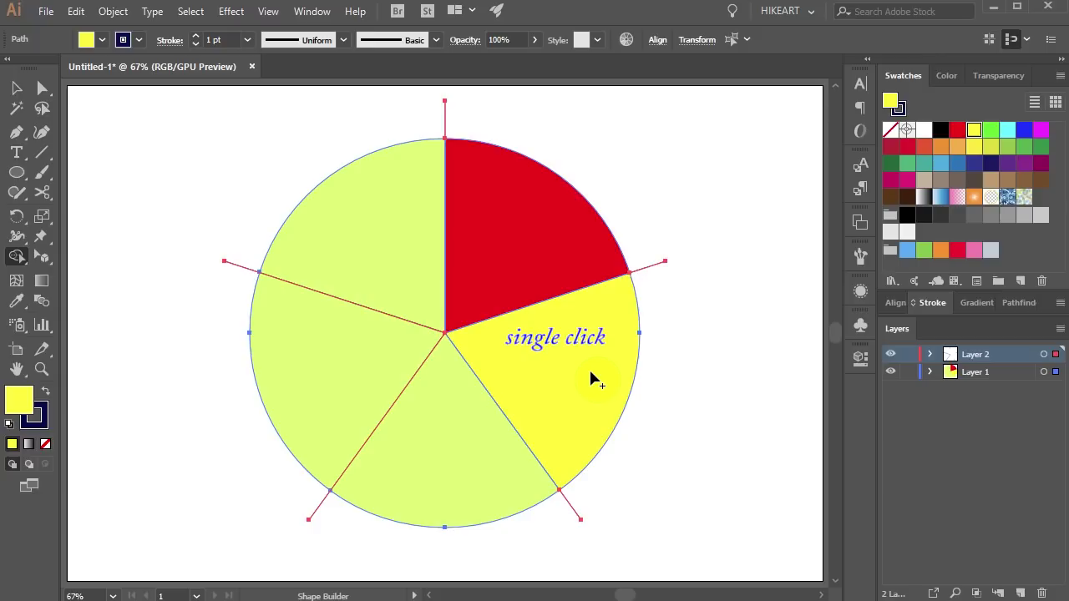
- Fill the bottom, left and upper-left wedges green, cyan and blue, then lock Layer 2
left_click(991, 130)
left_click(547, 481)
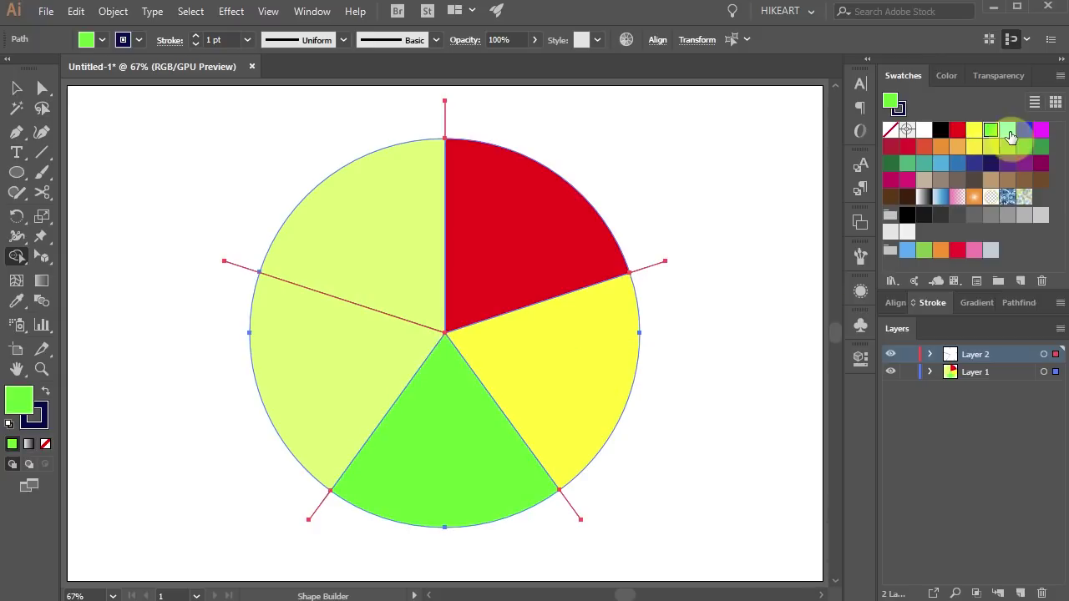
left_click(1008, 130)
left_click(334, 360)
left_click(1024, 130)
left_click(363, 237)
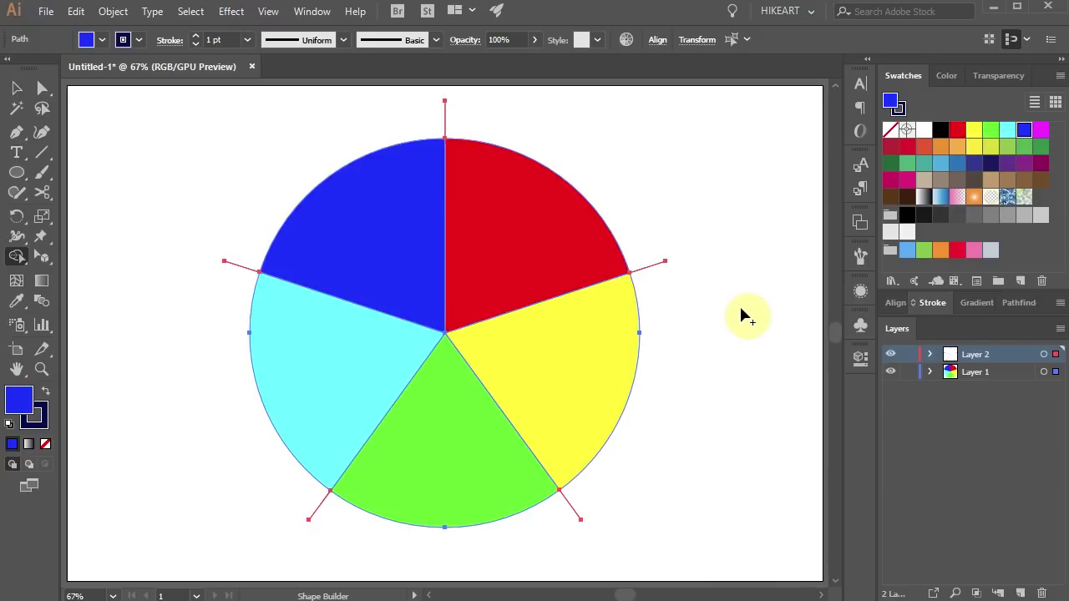
left_click(908, 355)
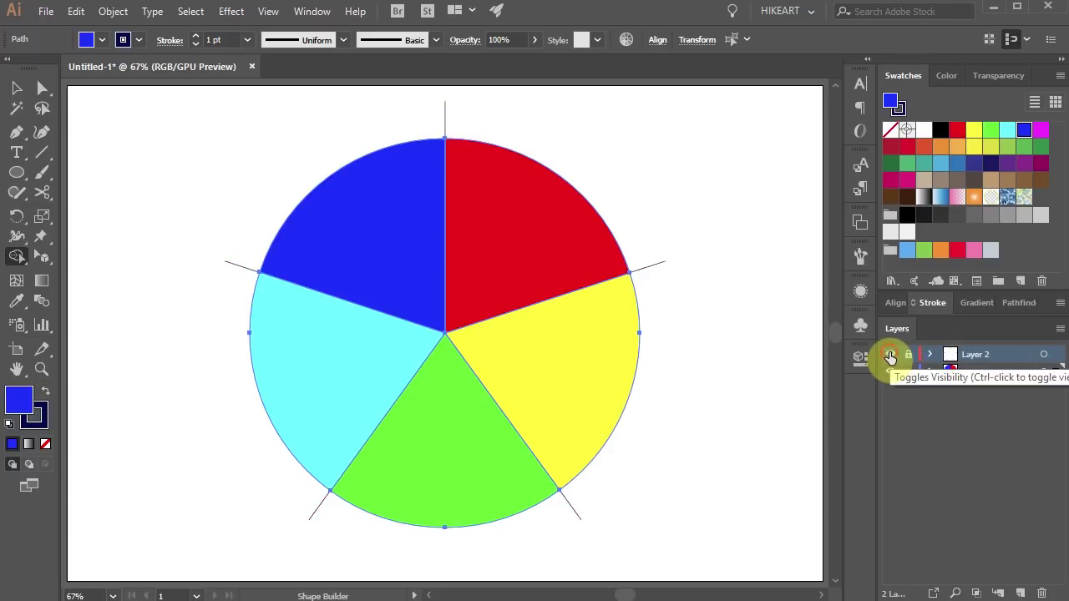
- Hide Layer 2's divider lines and make Layer 1 active with nothing selected
left_click(890, 355)
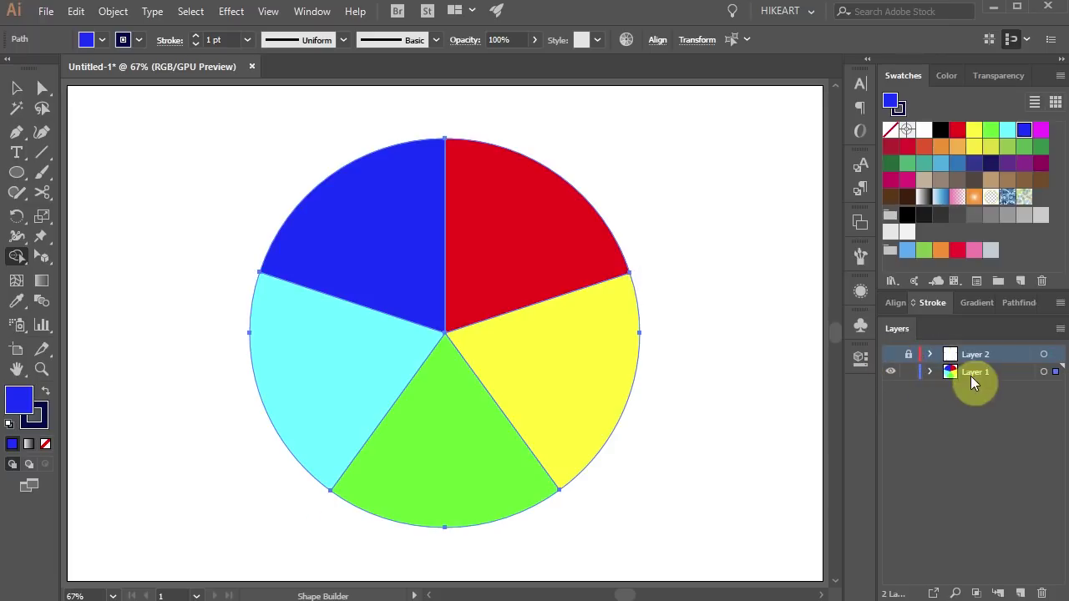
left_click(1002, 371)
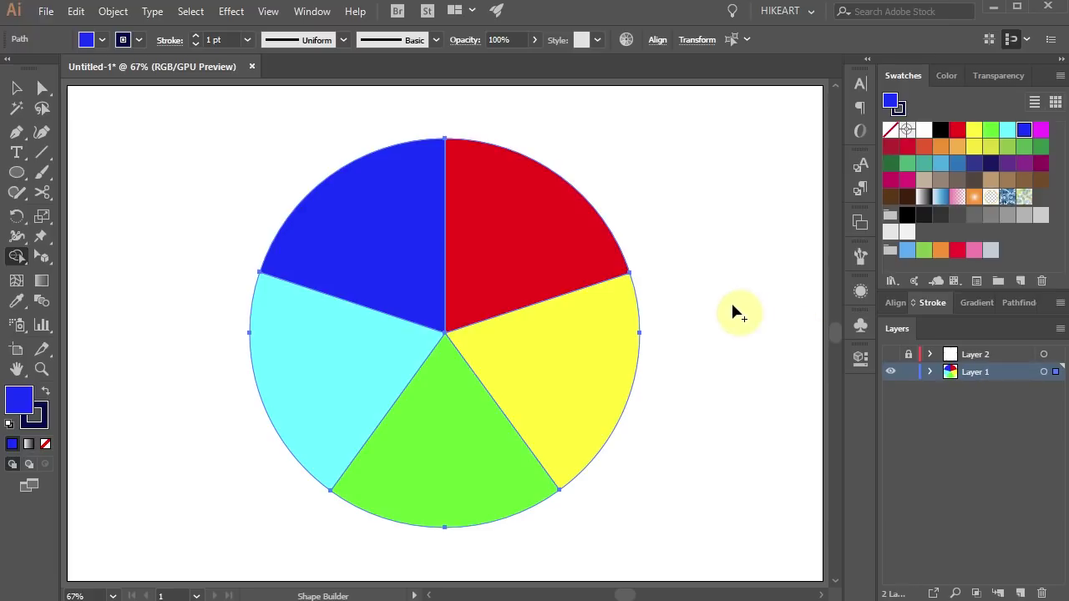
key("v")
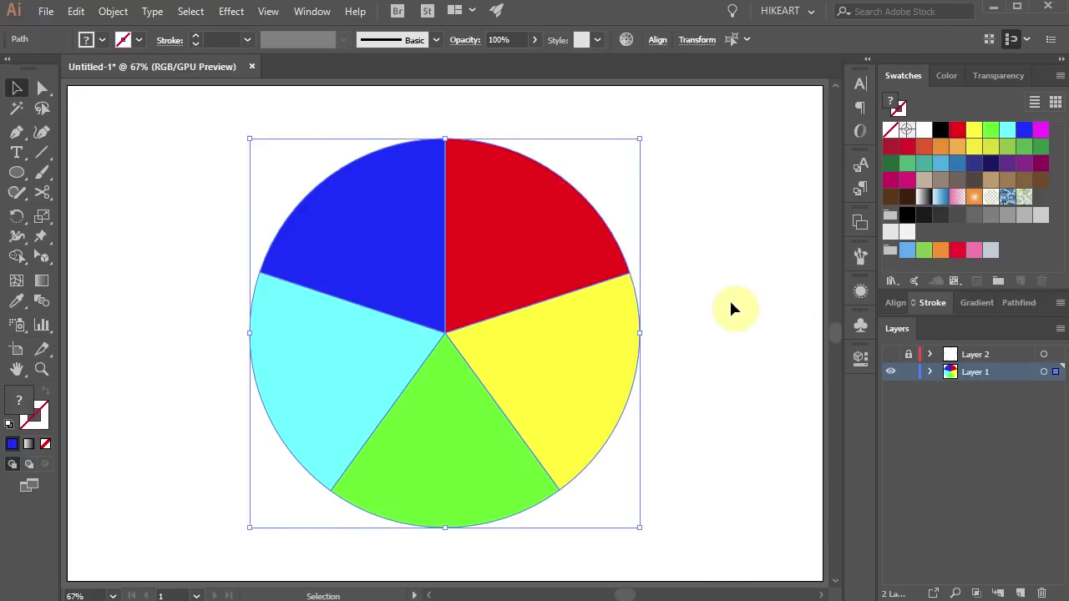
left_click(730, 304)
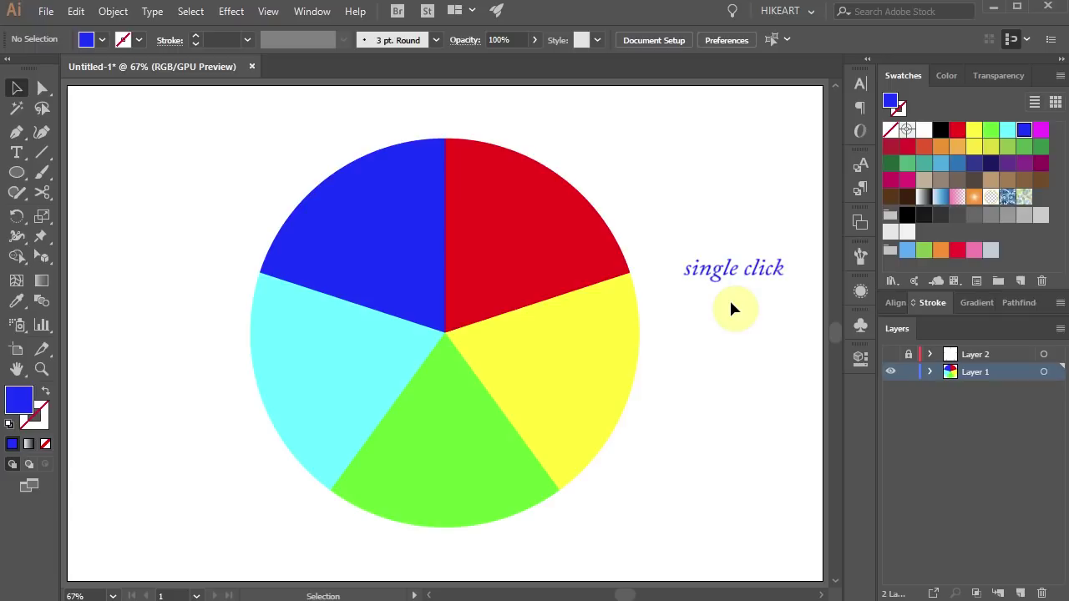
- Drag the red wedge out up and to the right, then deselect it
key("v")
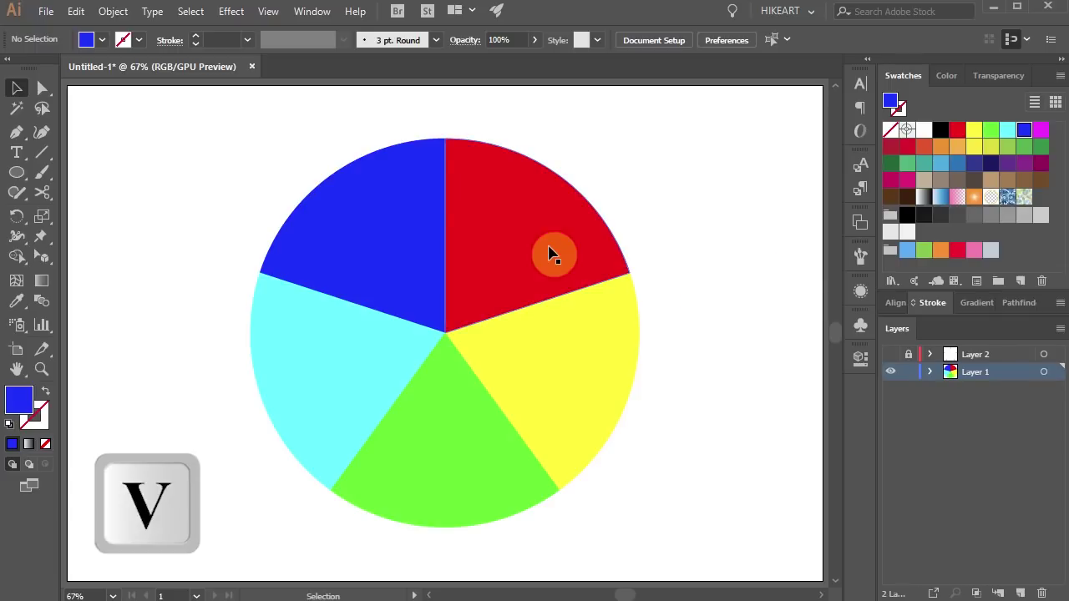
left_click_drag(536, 254, 561, 234)
left_click(729, 306)
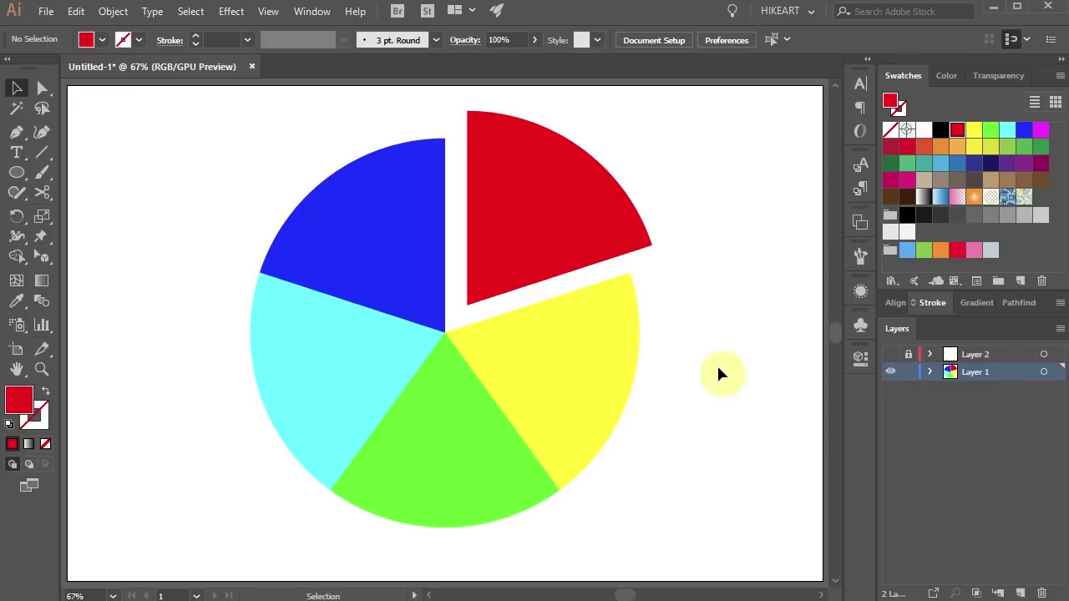